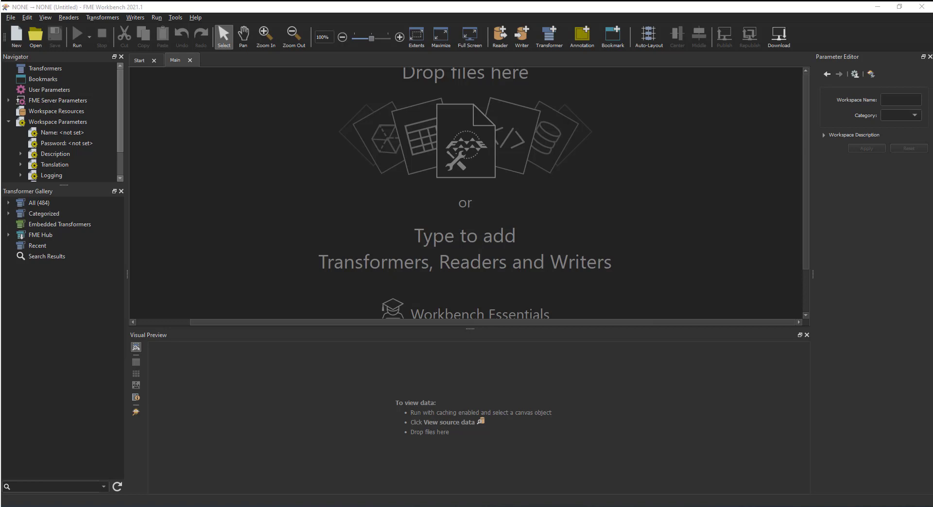
# Add rac_advanced_sample_project_FME-TEST_2021.rvt to the canvas as an Autodesk Revit reader
pyautogui.moveTo(461, 488); pyautogui.dragTo(462, 194)
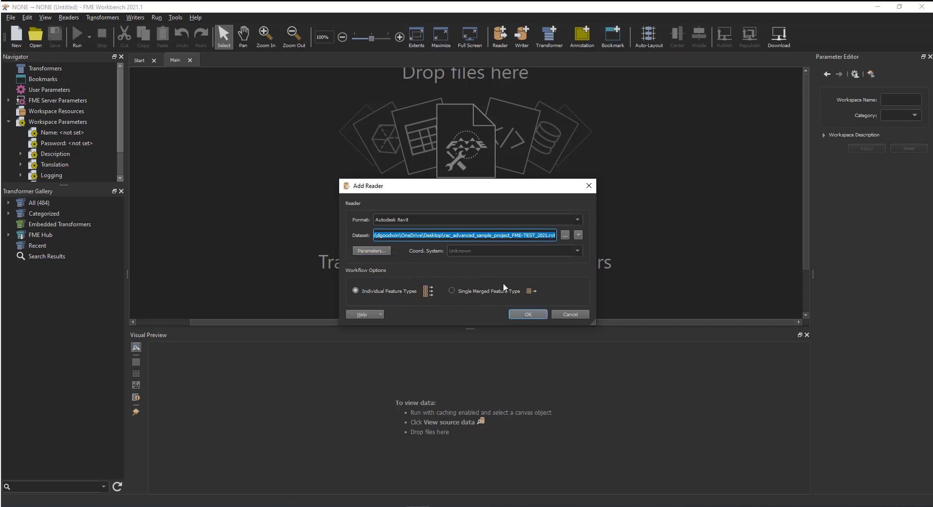
pyautogui.click(529, 315)
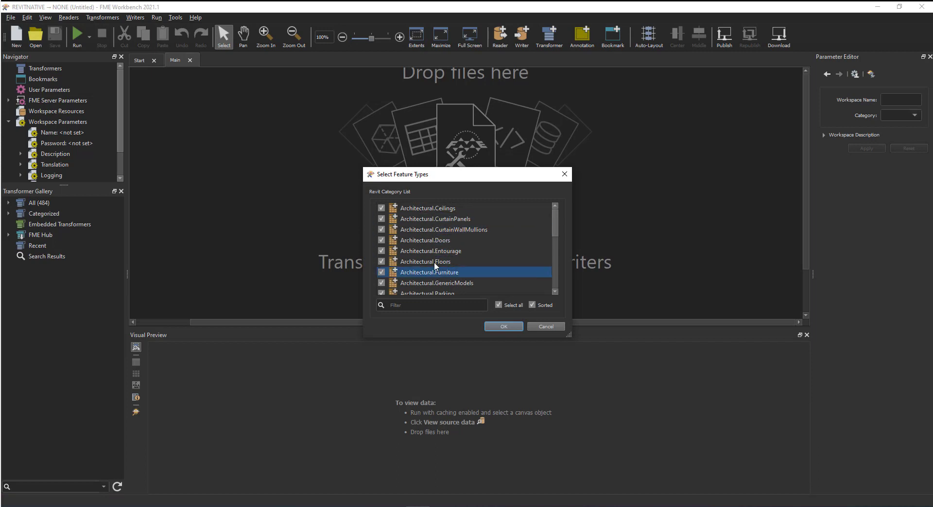
# Clear all Revit categories and keep only Architectural.Doors in Select Feature Types
pyautogui.scroll(-5, 422, 240)
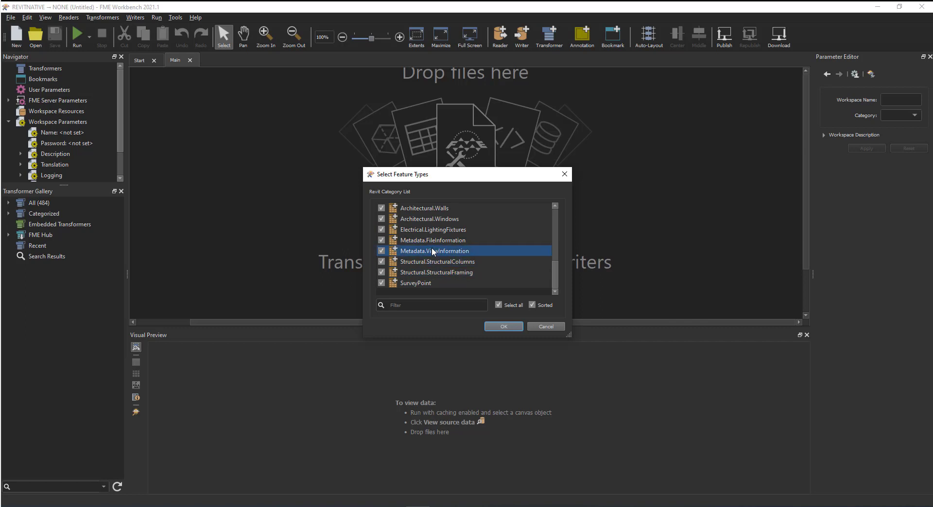
pyautogui.scroll(5, 448, 257)
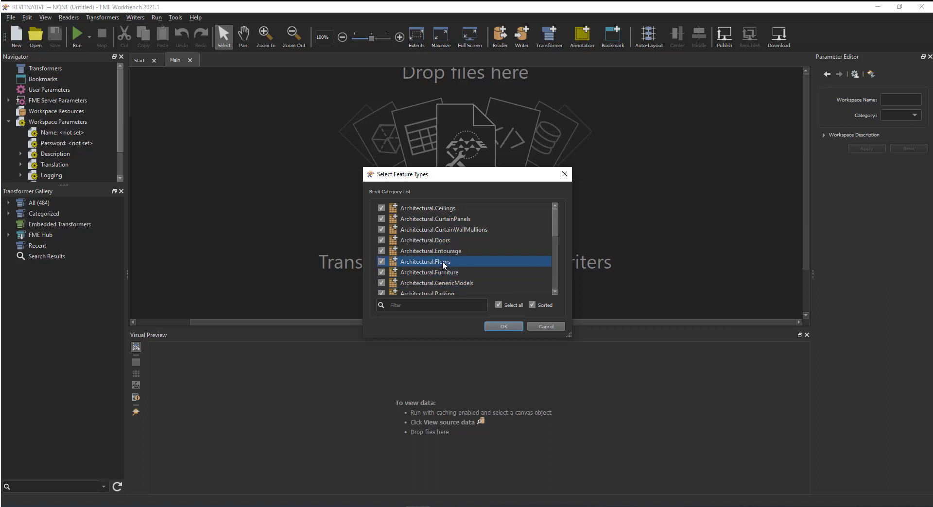
pyautogui.scroll(-3, 435, 262)
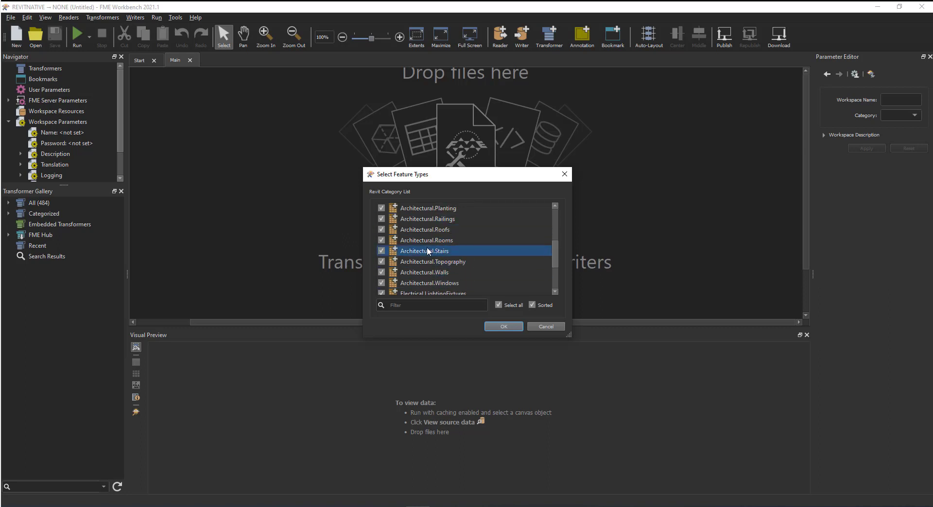
pyautogui.scroll(3, 438, 258)
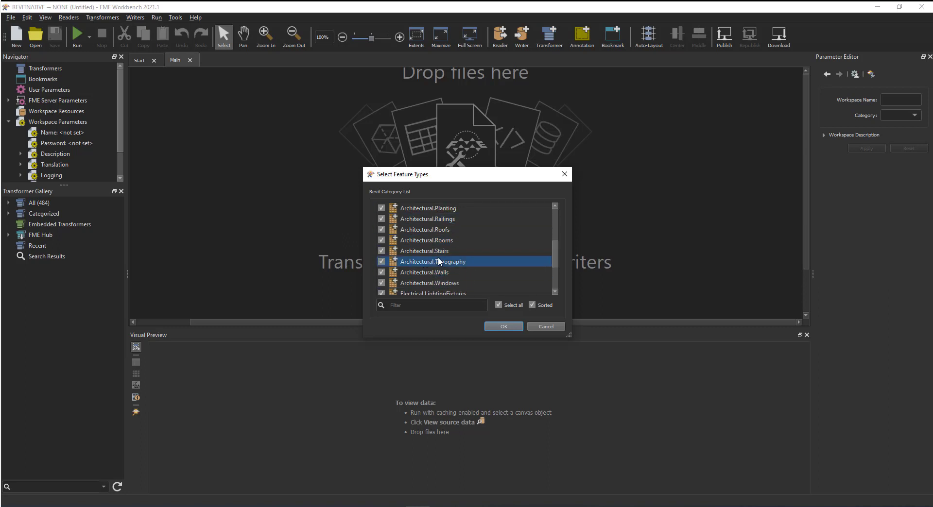
pyautogui.click(500, 303)
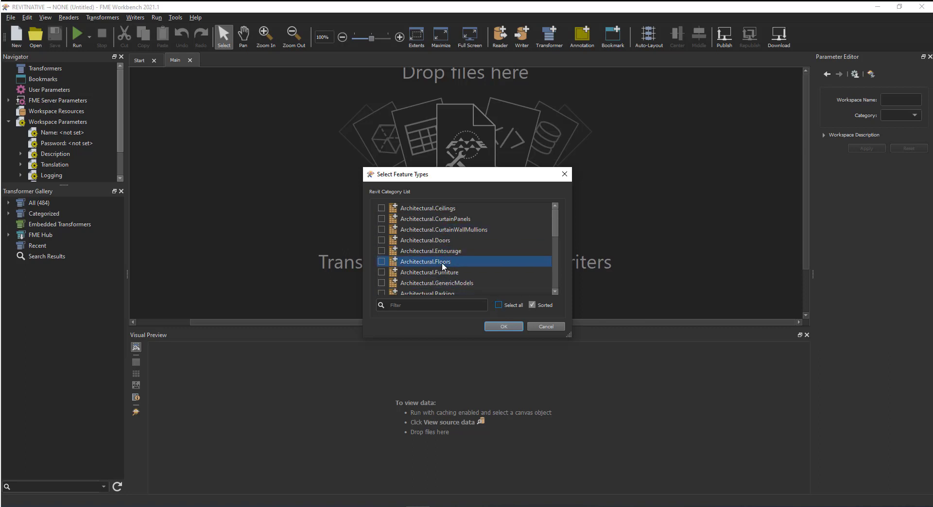
pyautogui.click(385, 239)
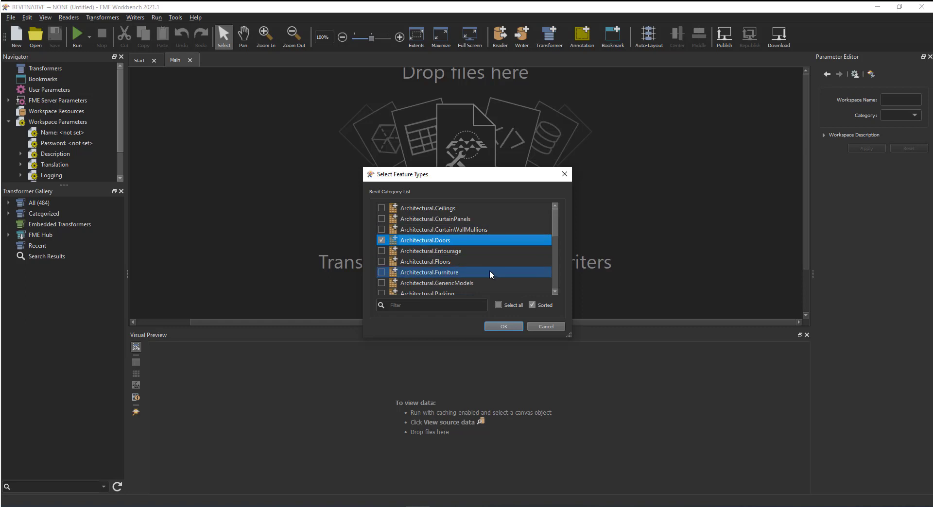
pyautogui.click(506, 327)
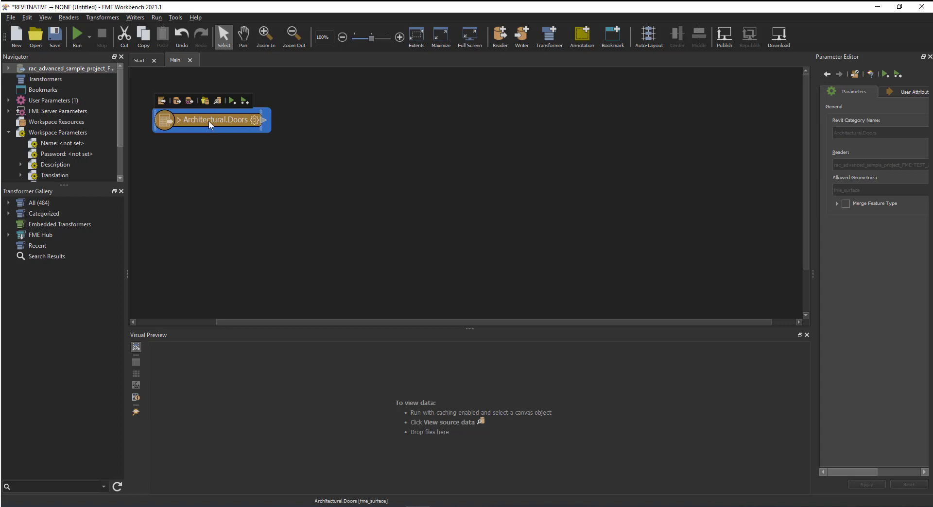
# Move the Architectural.Doors feature type slightly lower on the canvas
pyautogui.moveTo(208, 121); pyautogui.dragTo(199, 141)
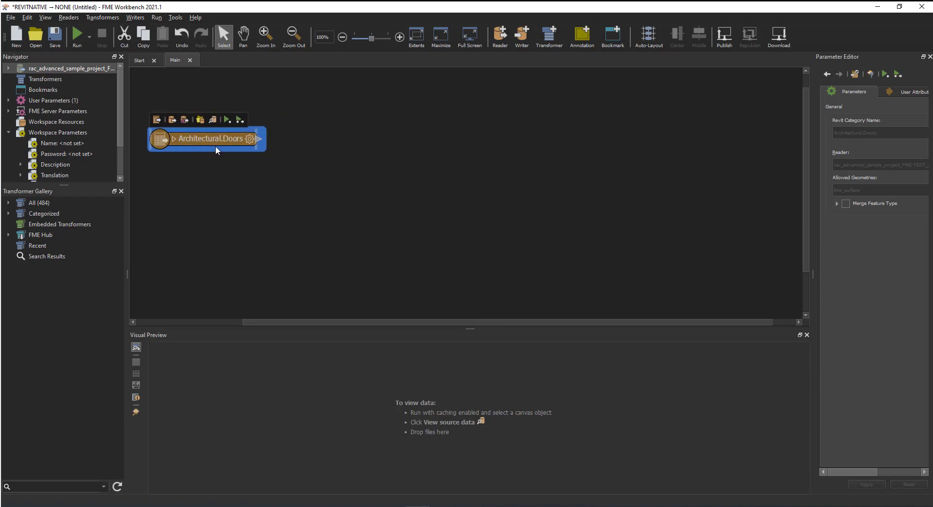
# Run the workspace on the Revit project from the Translation Parameter Values dialog
pyautogui.click(78, 45)
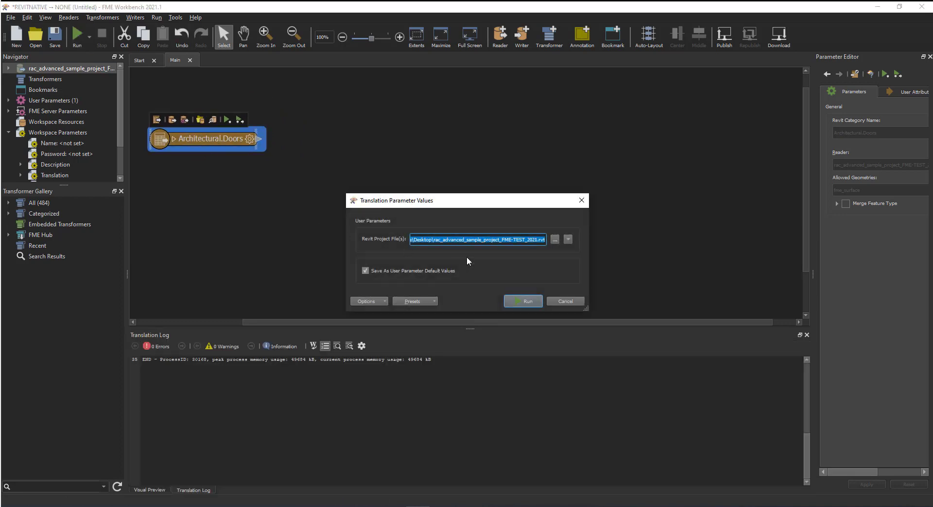
pyautogui.moveTo(452, 201); pyautogui.dragTo(417, 128)
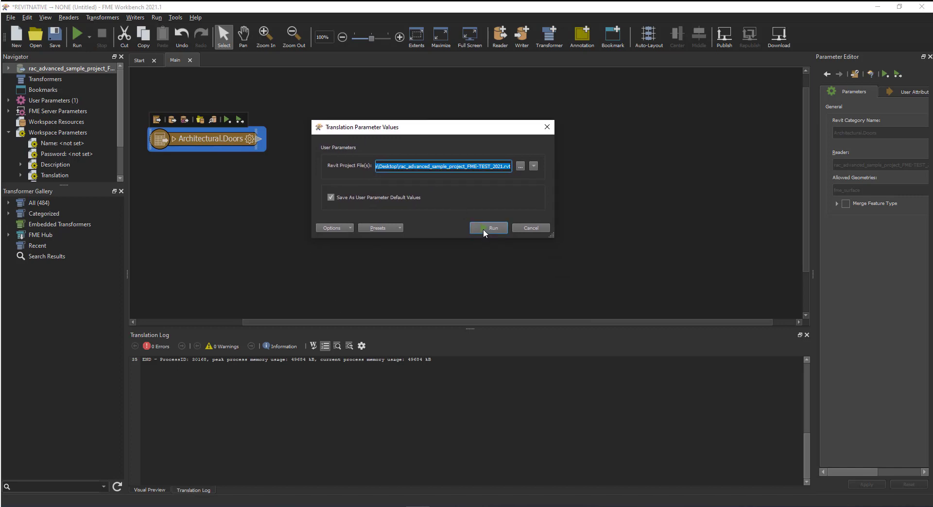
pyautogui.click(484, 229)
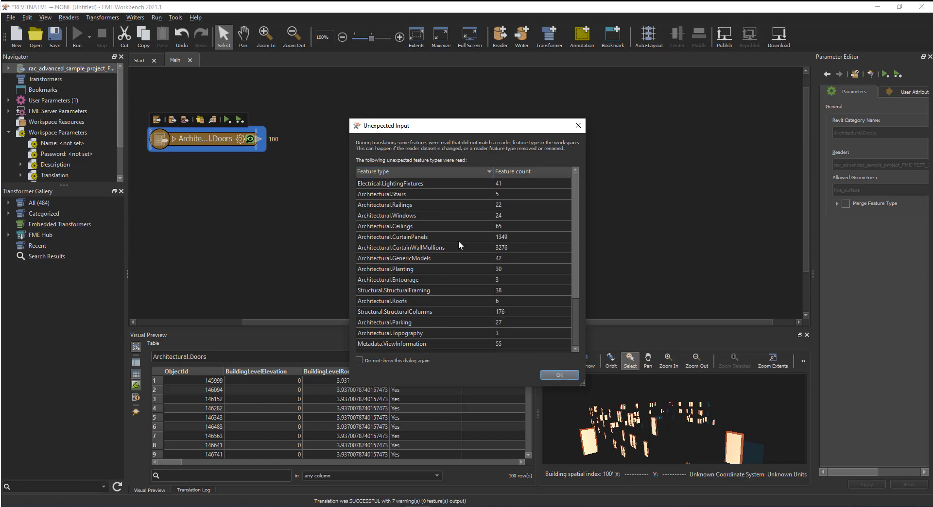
pyautogui.scroll(-2, 474, 273)
pyautogui.scroll(2, 471, 278)
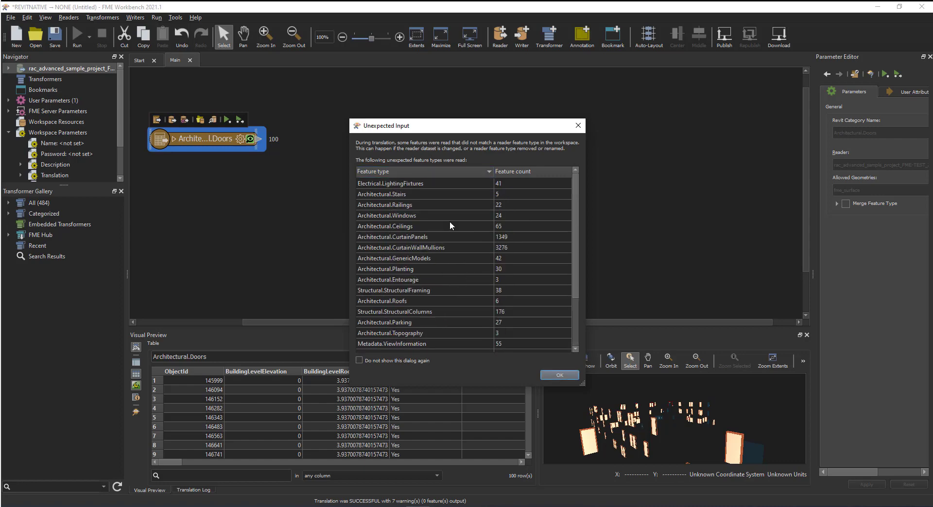
# Dismiss the Unexpected Input report and clear the canvas selection
pyautogui.click(558, 376)
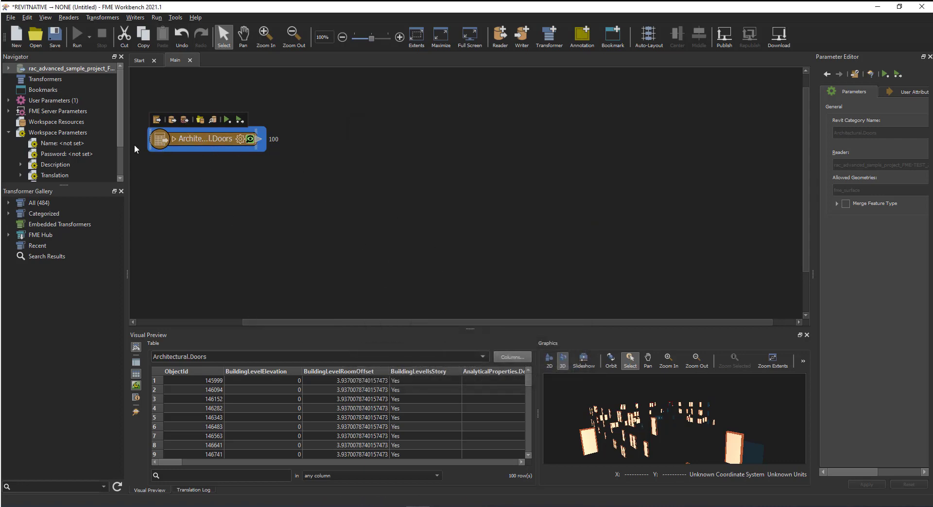
pyautogui.click(244, 204)
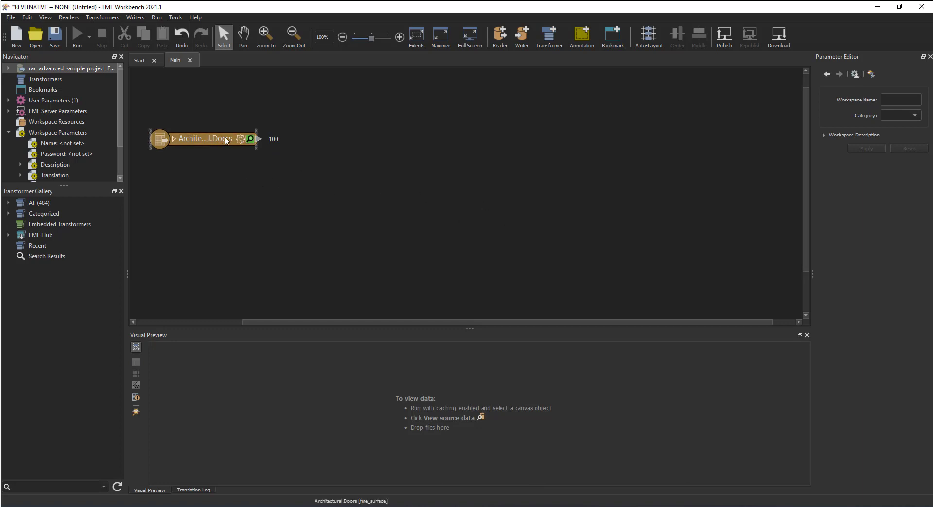
pyautogui.click(457, 279)
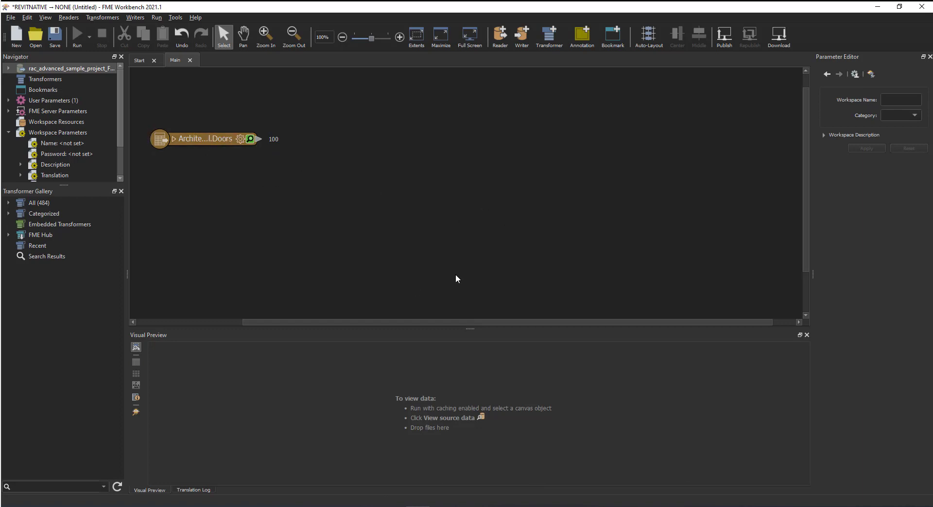
# Inspect the cached Architectural.Doors features in the table and 3D Graphics view
pyautogui.click(205, 139)
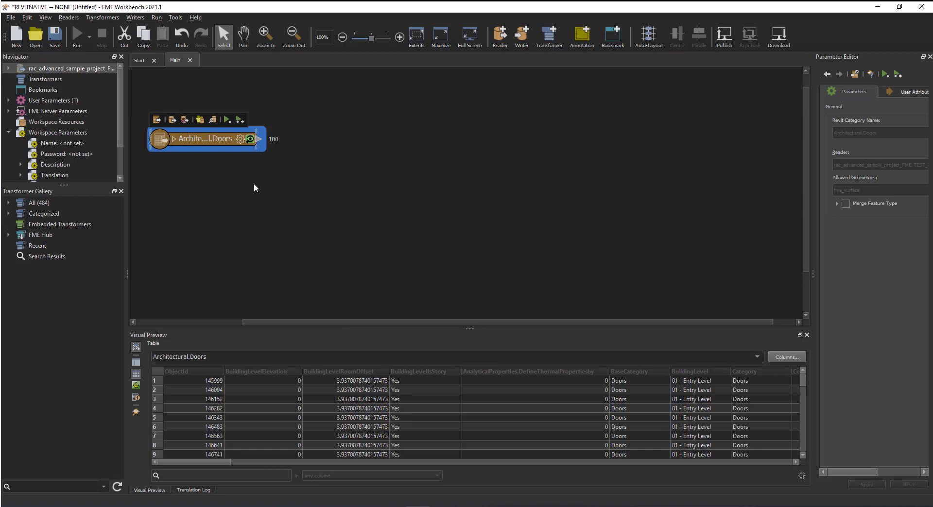
pyautogui.click(250, 139)
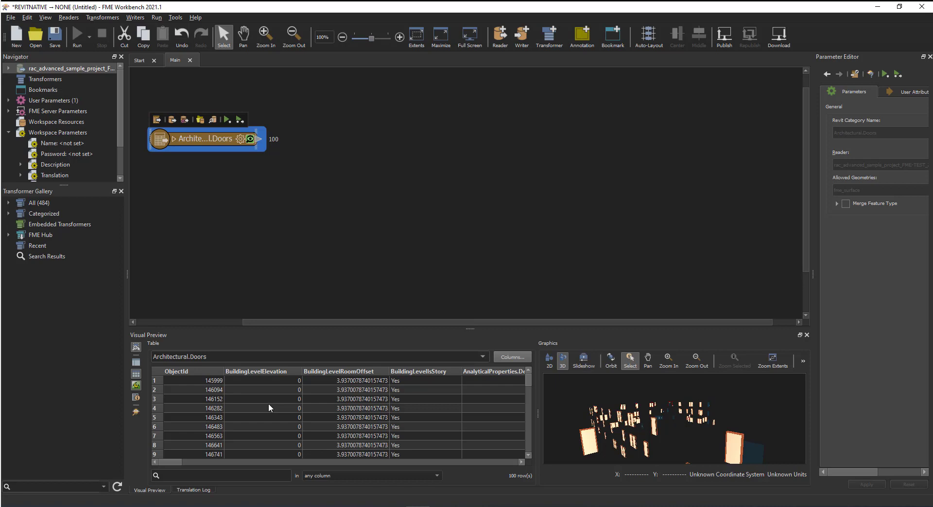
pyautogui.moveTo(178, 465)
pyautogui.mouseDown()
pyautogui.moveTo(216, 465)
pyautogui.moveTo(163, 455)
pyautogui.mouseUp()
# Expand the Architectural.Doors reader and scroll its attributes down to Dimensions and DoorSchedule fields
pyautogui.click(175, 139)
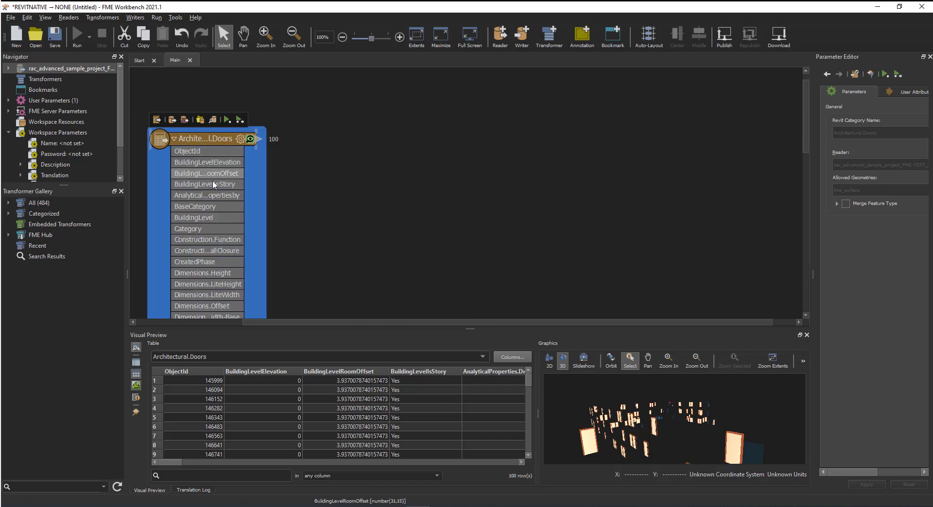
pyautogui.scroll(-3, 204, 175)
pyautogui.scroll(3, 217, 167)
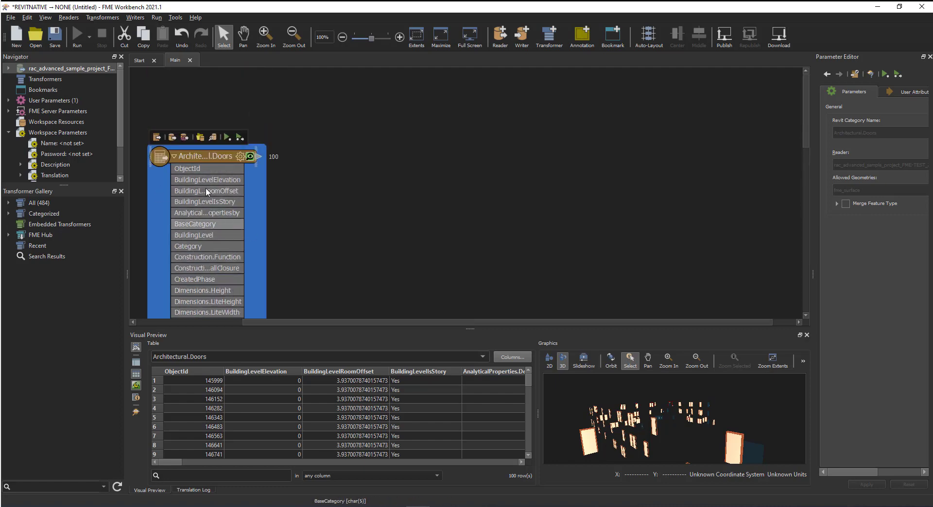
pyautogui.scroll(-6, 205, 190)
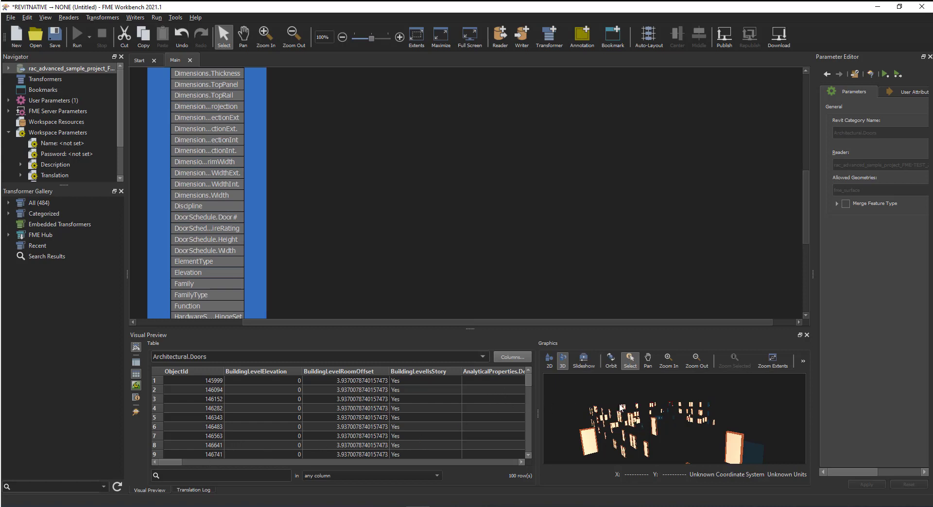
pyautogui.rightClick(706, 425)
# Orbit the 3D door model and select individual doors in it
pyautogui.click(705, 436)
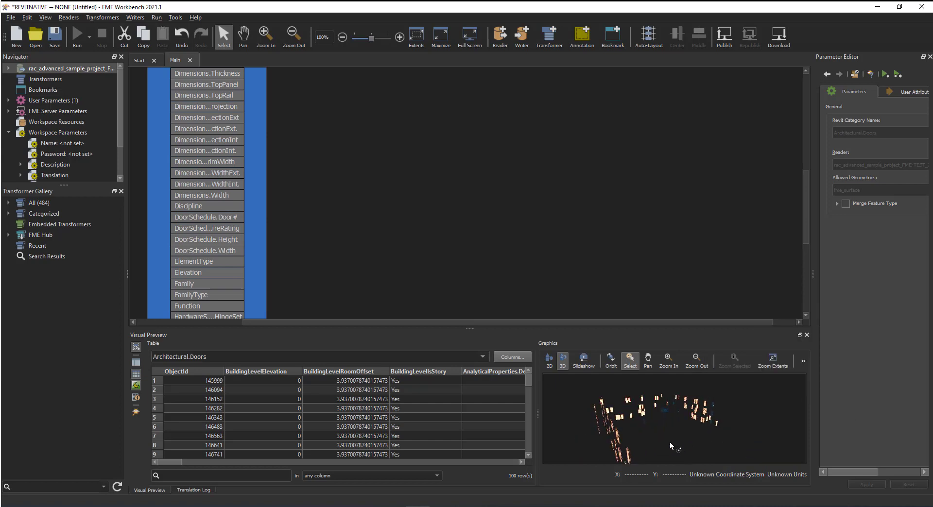
pyautogui.moveTo(666, 433)
pyautogui.mouseDown()
pyautogui.moveTo(586, 429)
pyautogui.moveTo(626, 415)
pyautogui.moveTo(611, 418)
pyautogui.moveTo(748, 419)
pyautogui.moveTo(648, 438)
pyautogui.moveTo(681, 439)
pyautogui.mouseUp()
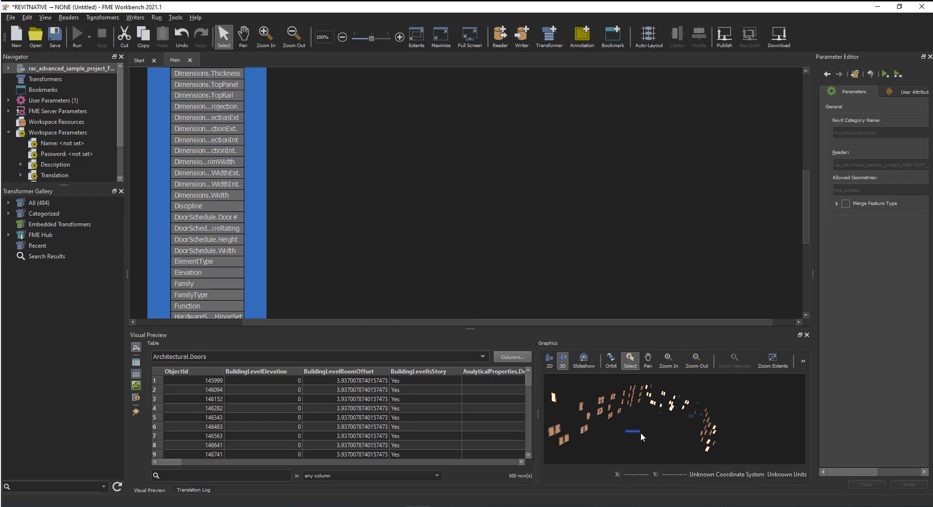
pyautogui.moveTo(617, 415); pyautogui.dragTo(648, 424)
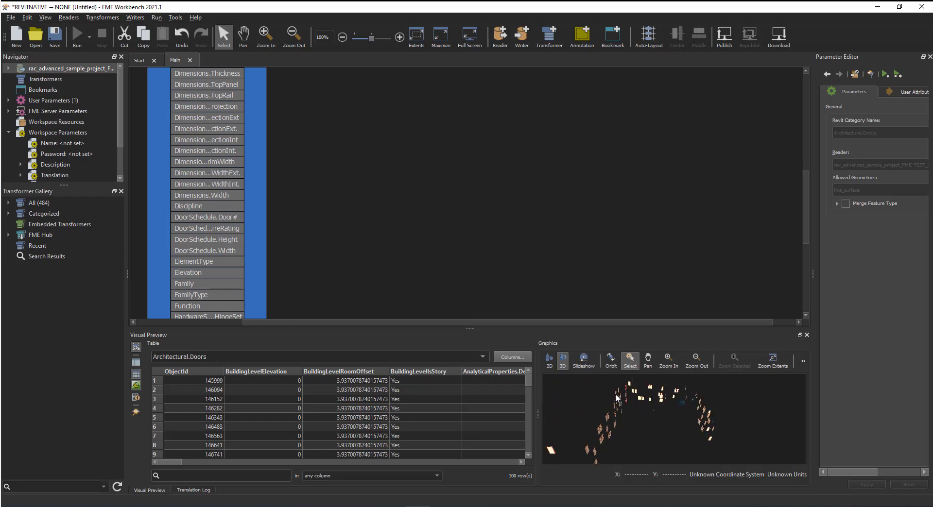
pyautogui.click(607, 425)
pyautogui.click(615, 416)
pyautogui.click(681, 402)
# Zoom and pan the 3D view for a closer look at the doors
pyautogui.scroll(3, 680, 388)
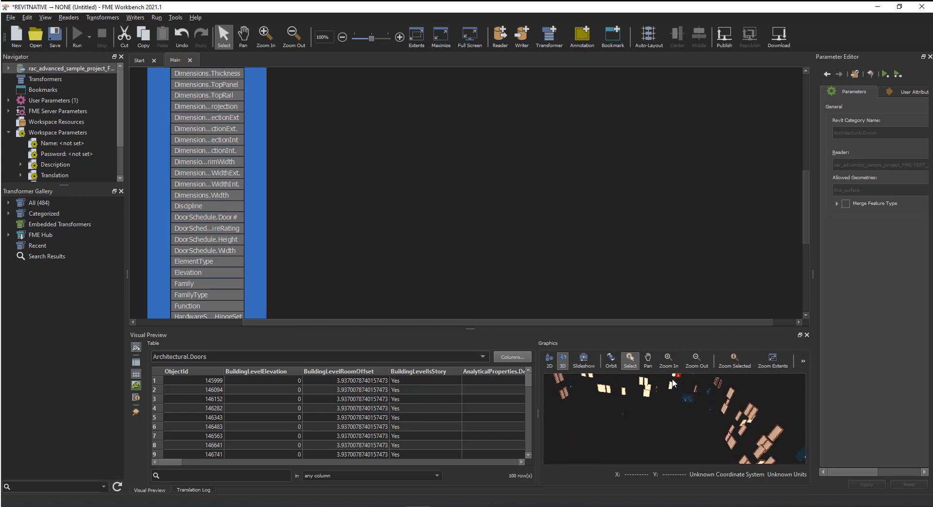
pyautogui.scroll(3, 664, 423)
pyautogui.scroll(-5, 651, 413)
pyautogui.moveTo(644, 408); pyautogui.dragTo(649, 421)
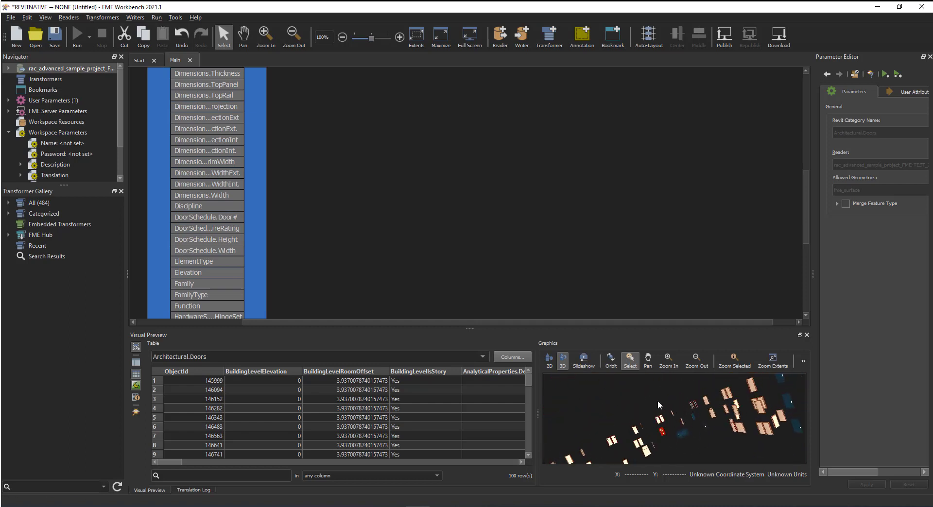
pyautogui.scroll(2, 676, 406)
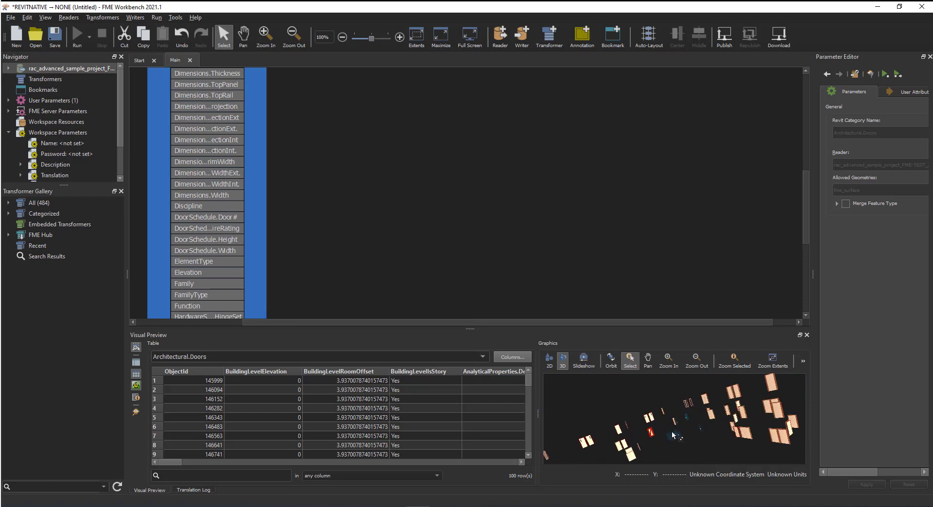
pyautogui.scroll(3, 664, 424)
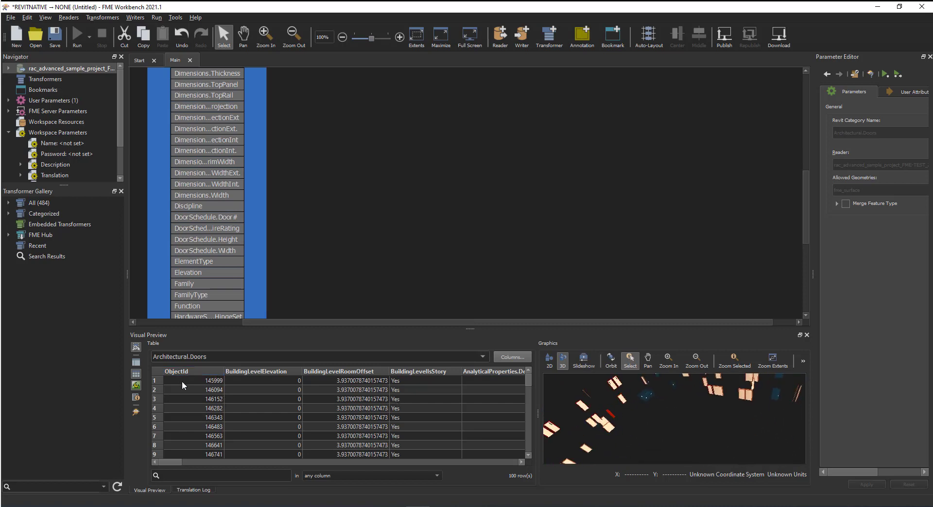
pyautogui.scroll(-4, 675, 429)
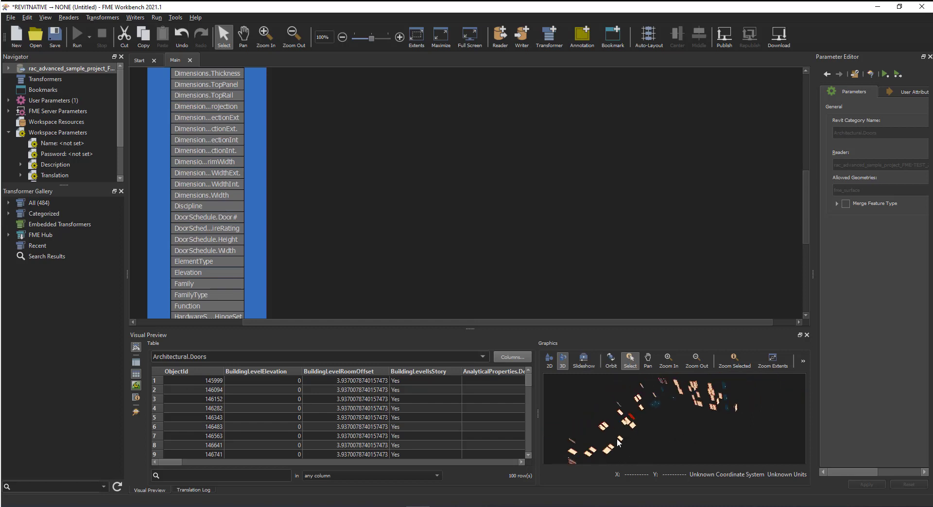
# Highlight doors 146282, 146343 and 146483 via table rows, then select another door in 3D
pyautogui.click(200, 390)
pyautogui.keyDown('shift'); pyautogui.click(200, 380); pyautogui.keyUp('shift')
pyautogui.click(223, 409)
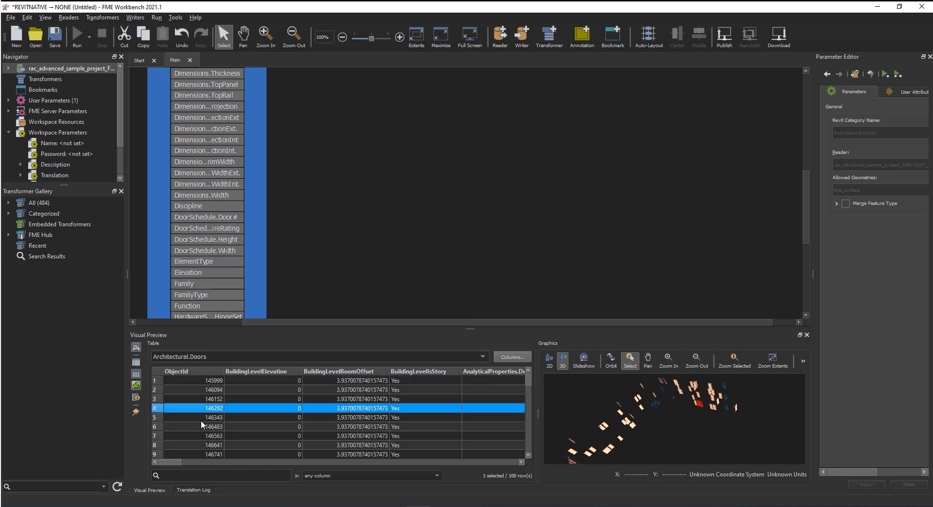
pyautogui.click(200, 421)
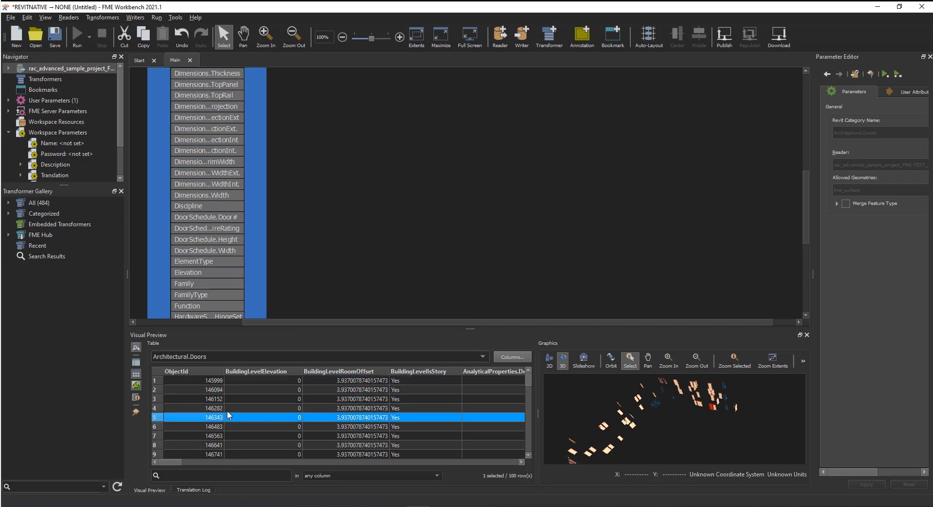
pyautogui.click(201, 428)
pyautogui.scroll(3, 721, 413)
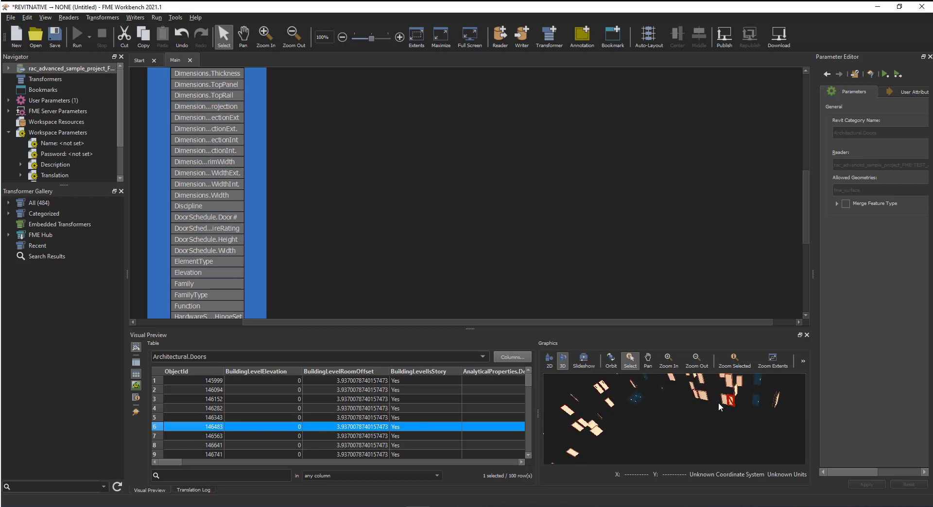
pyautogui.click(707, 392)
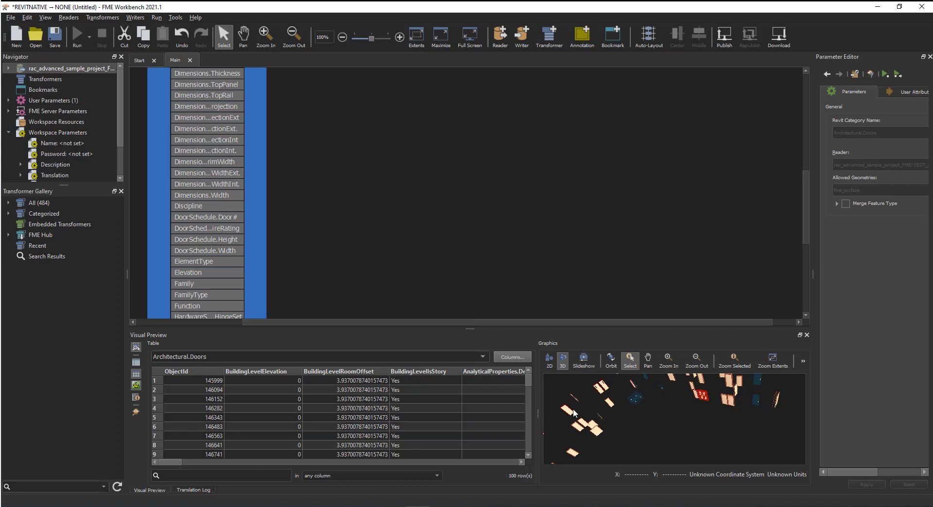
# Clear the door selection, zoom out and orbit the model to a new orientation
pyautogui.scroll(-6, 240, 421)
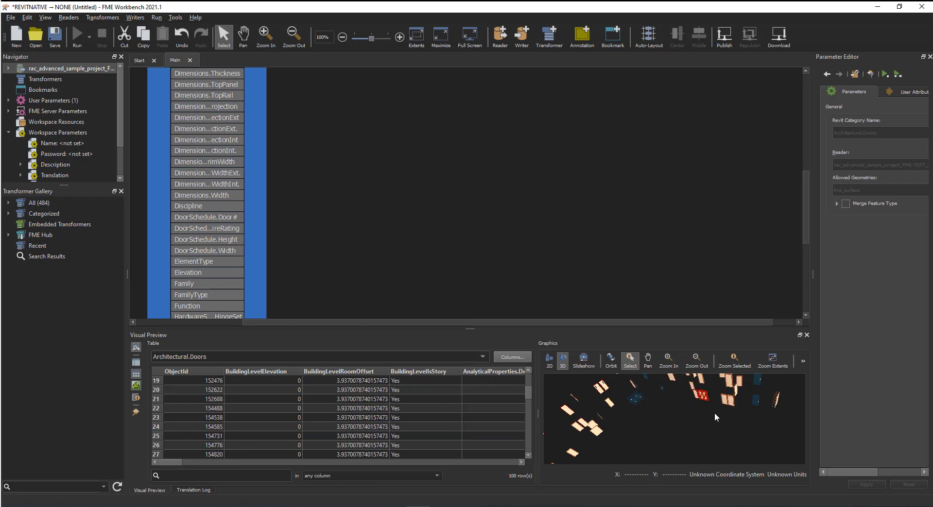
pyautogui.rightClick(685, 409)
pyautogui.click(673, 419)
pyautogui.click(664, 422)
pyautogui.scroll(-3, 666, 420)
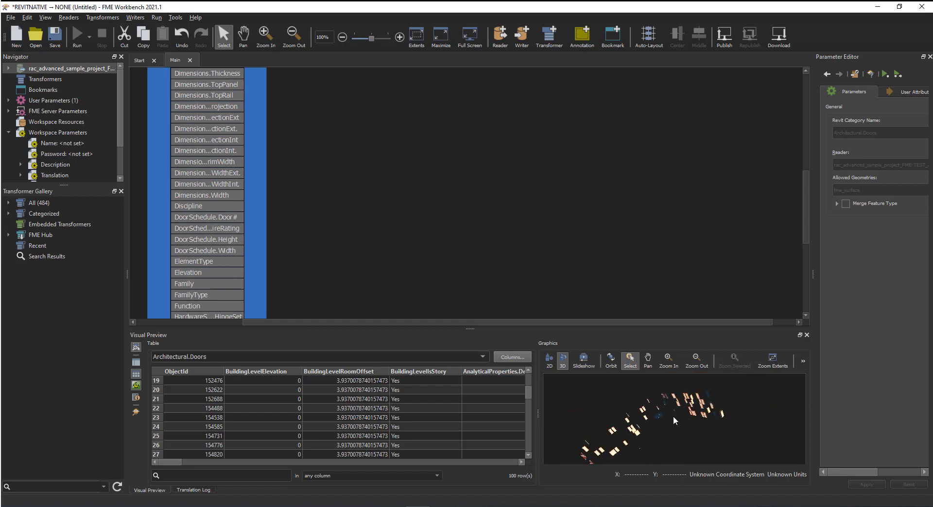
pyautogui.moveTo(661, 413)
pyautogui.mouseDown()
pyautogui.moveTo(600, 442)
pyautogui.moveTo(696, 434)
pyautogui.moveTo(748, 383)
pyautogui.moveTo(655, 403)
pyautogui.mouseUp()
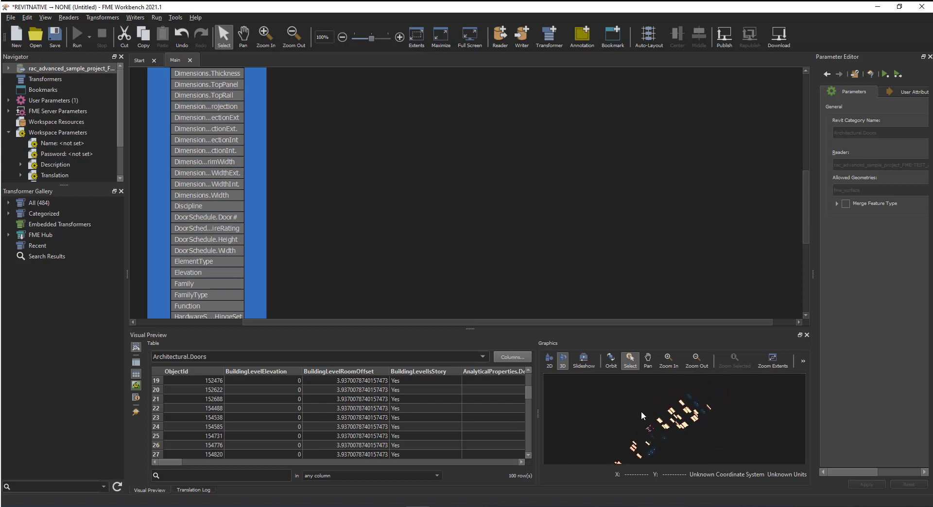
# Switch the Graphics view from 3D to a flat 2D plan of the doors
pyautogui.click(563, 365)
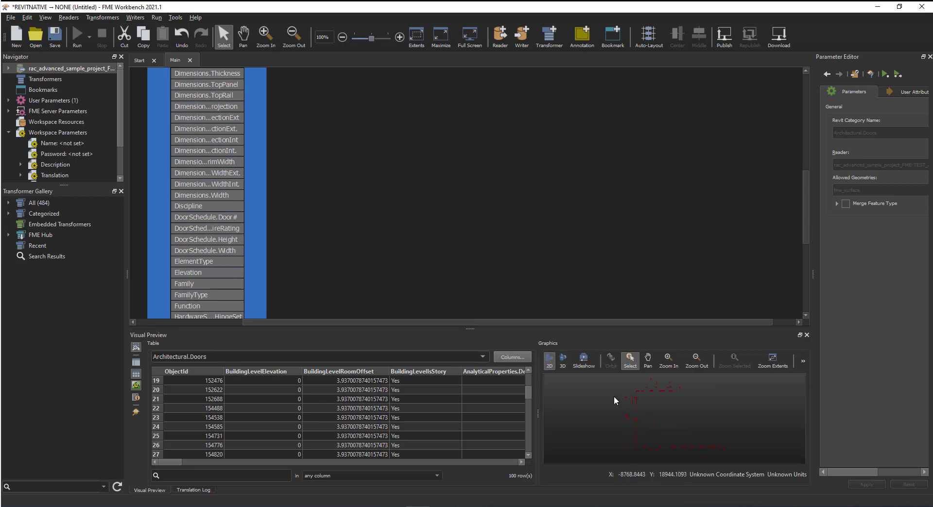